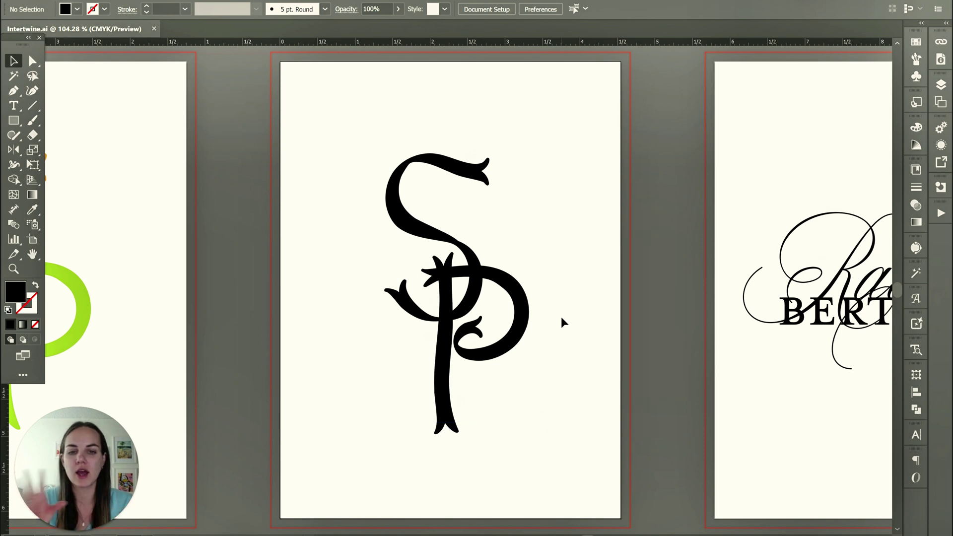
Give the P the green fill of the sample circle using the Eyedropper.
left_click(484, 287)
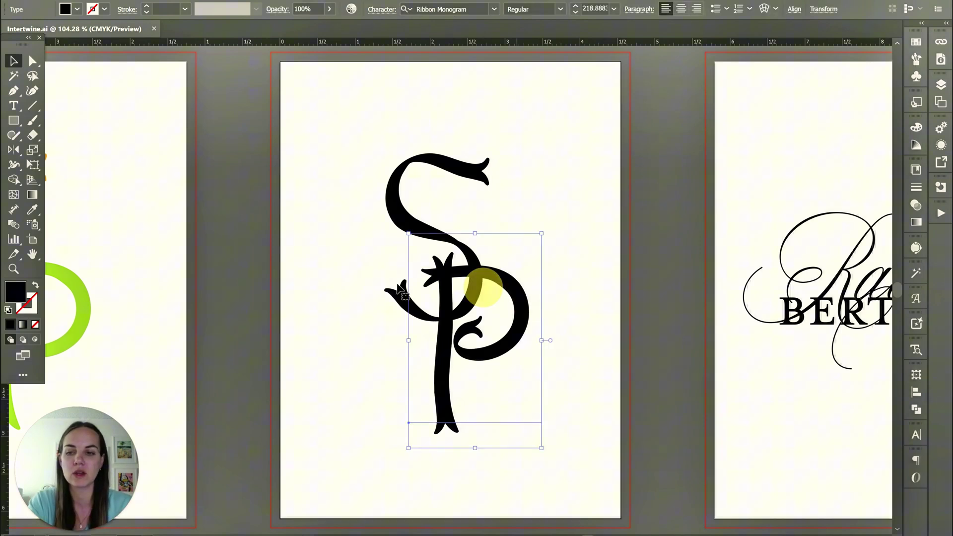
key("i")
left_click(73, 288)
key("v")
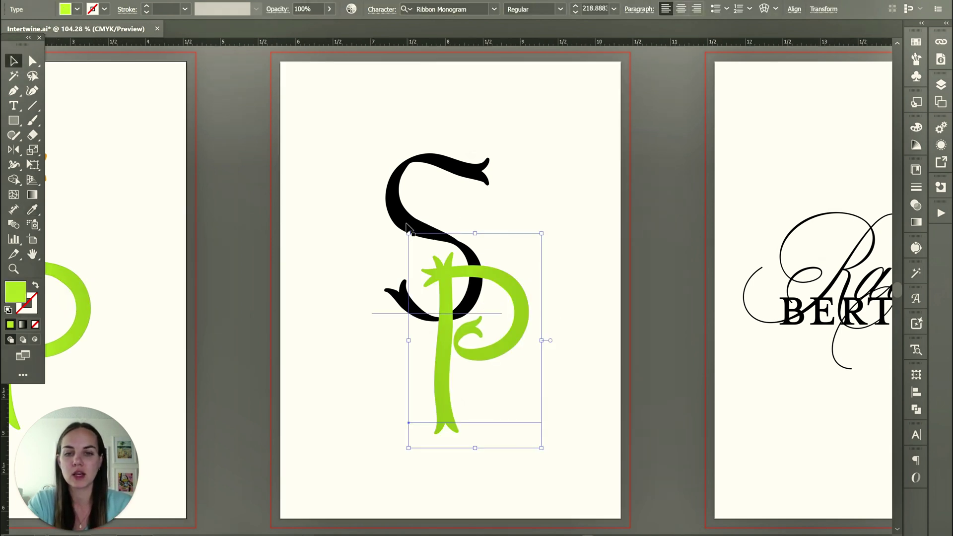
Eyedrop the orange of the sample S onto the monogram's S, then deselect.
left_click(407, 227)
scroll(406, 227, "left", 5)
key("i")
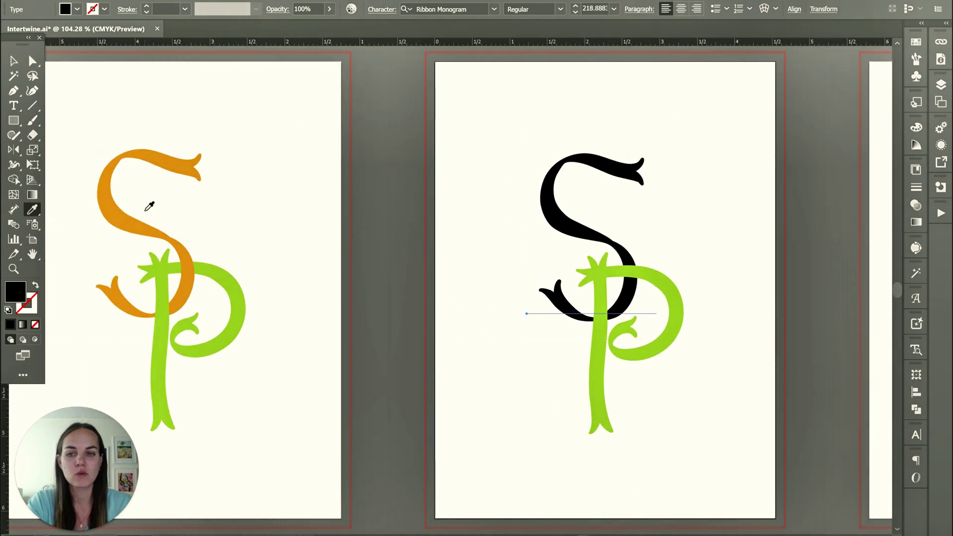
left_click(149, 206)
scroll(528, 244, "right", 6)
left_click(14, 61)
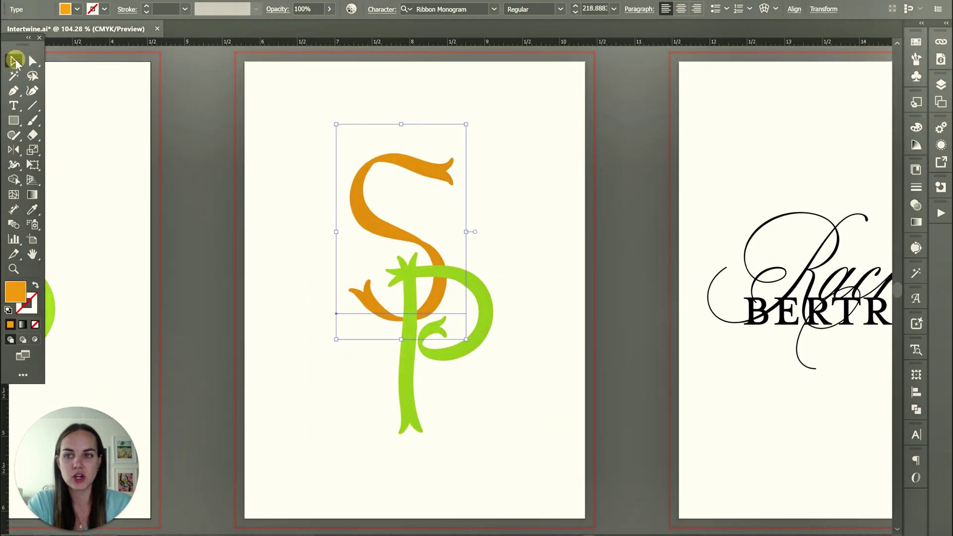
left_click(501, 237)
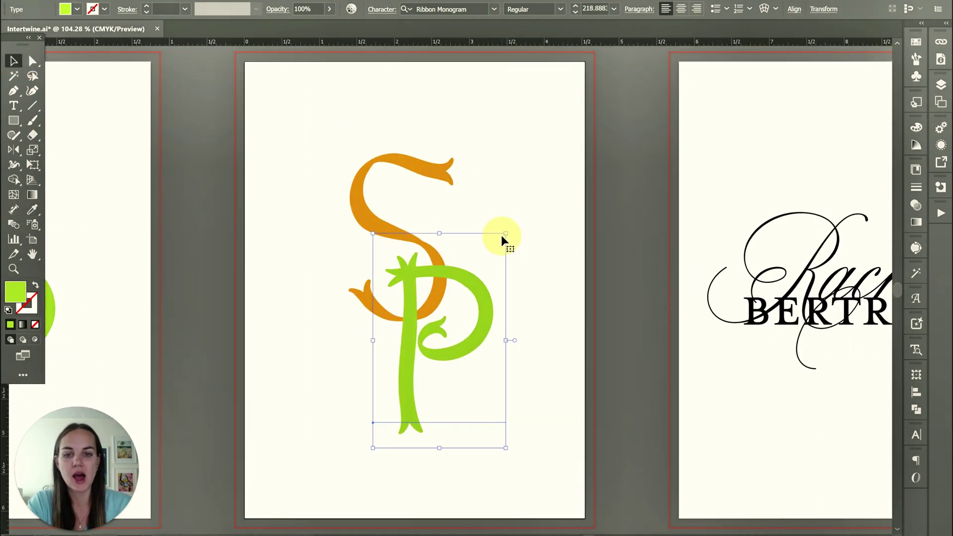
left_click(571, 246)
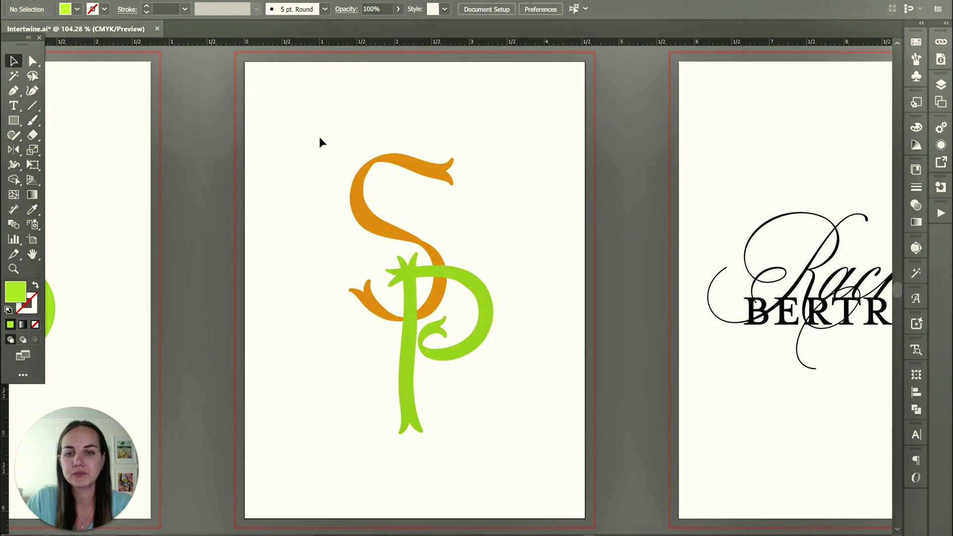
Select the S and P and make them an Intertwine object.
left_click_drag(320, 137, 490, 405)
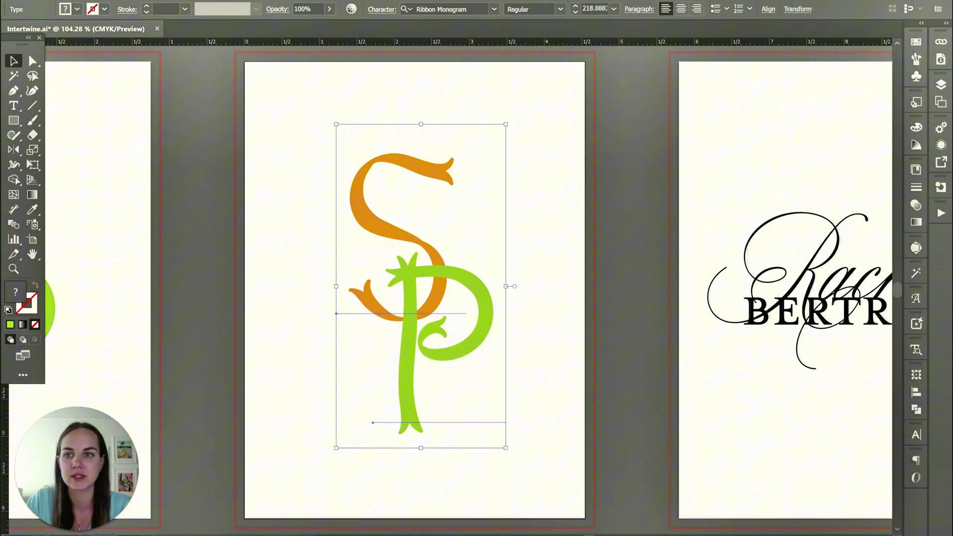
left_click(104, 1)
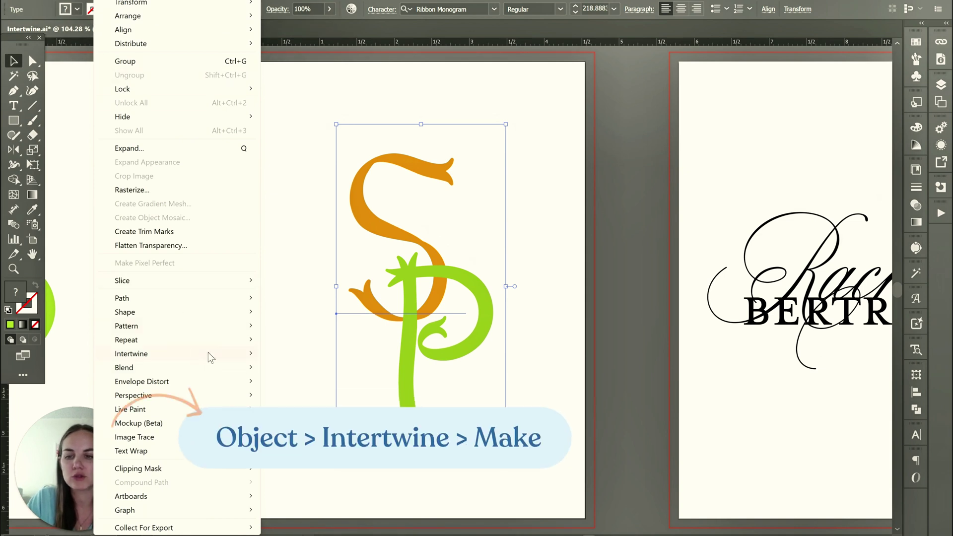
mouse_move(207, 354)
left_click(301, 357)
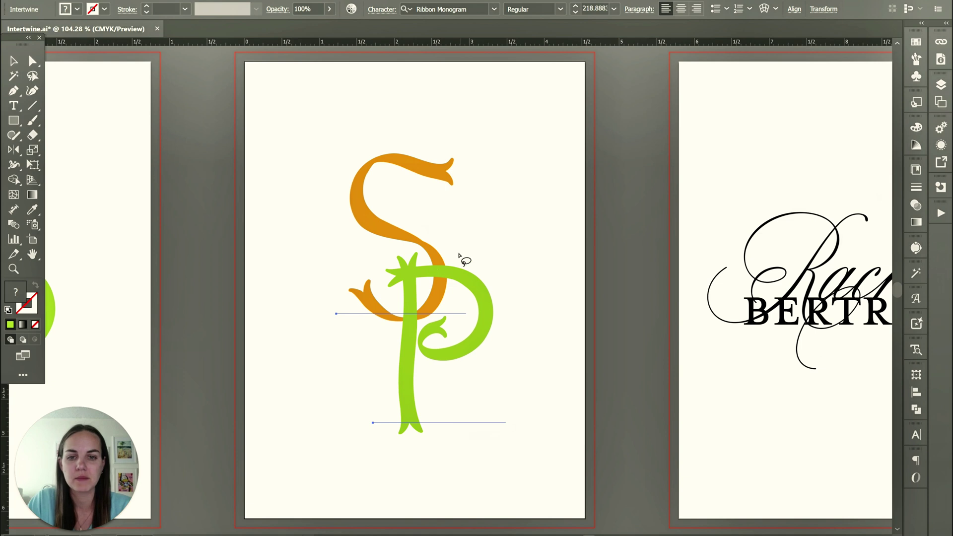
Bring the orange S over the green P's top bar at the upper overlap.
left_click(407, 318)
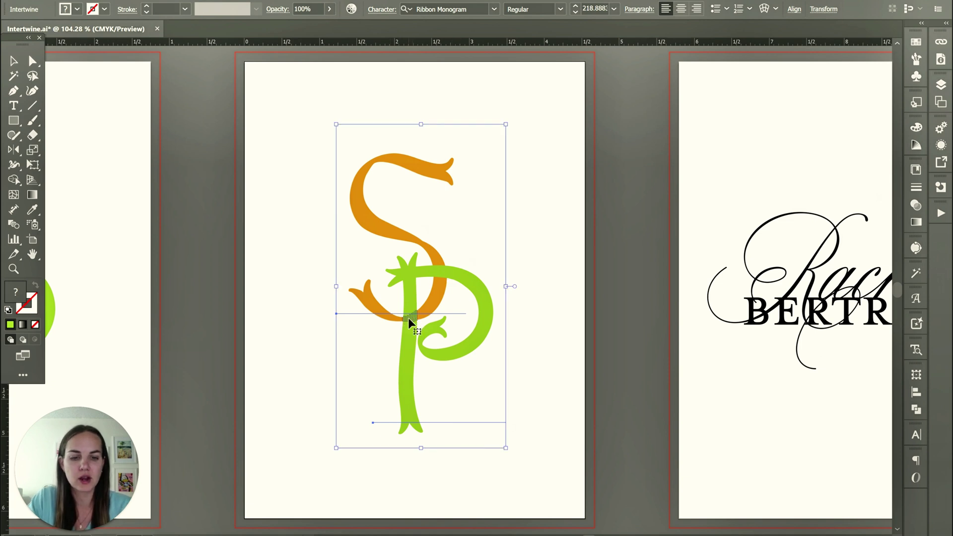
scroll(408, 317, "up", 3)
scroll(414, 340, "up", 1)
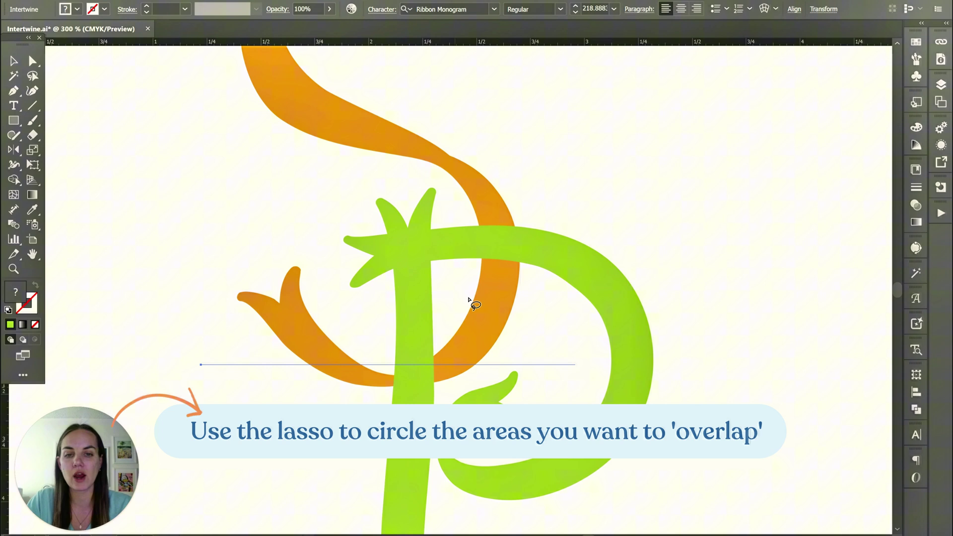
scroll(522, 248, "down", 3)
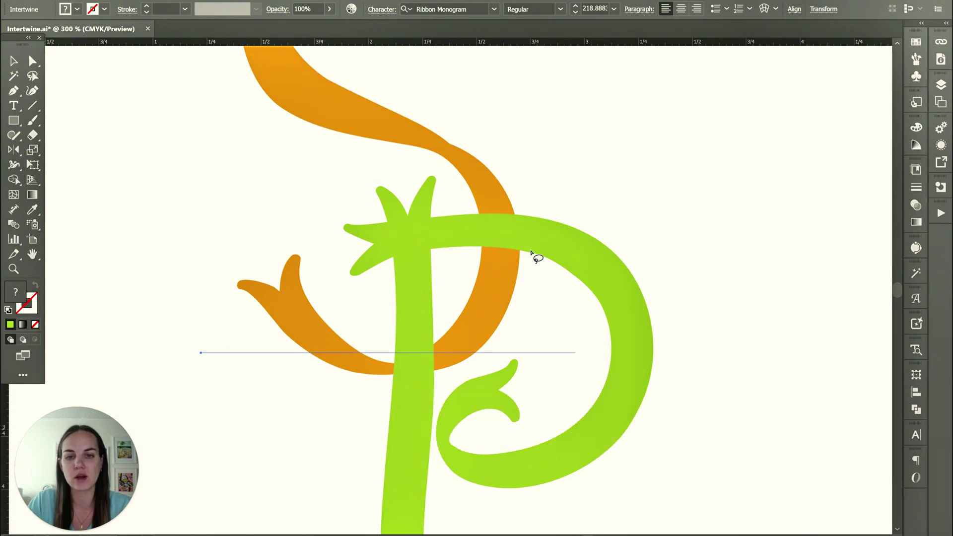
left_click(501, 157)
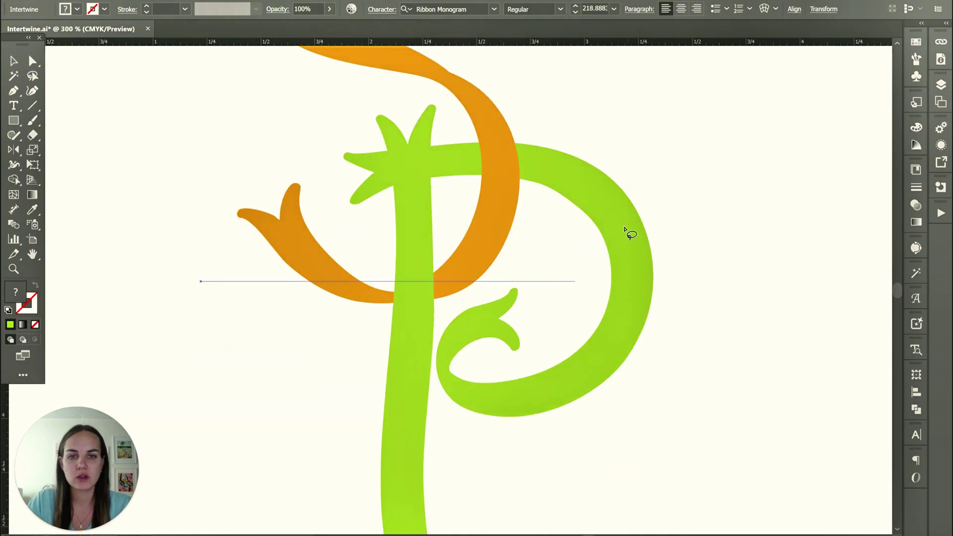
key("v")
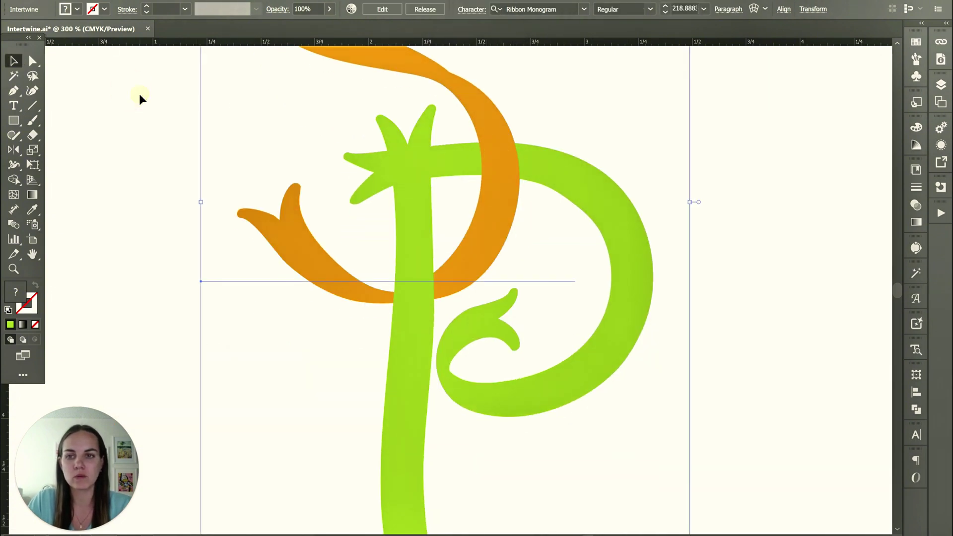
left_click(139, 95)
key("ctrl+minus")
key("ctrl+minus")
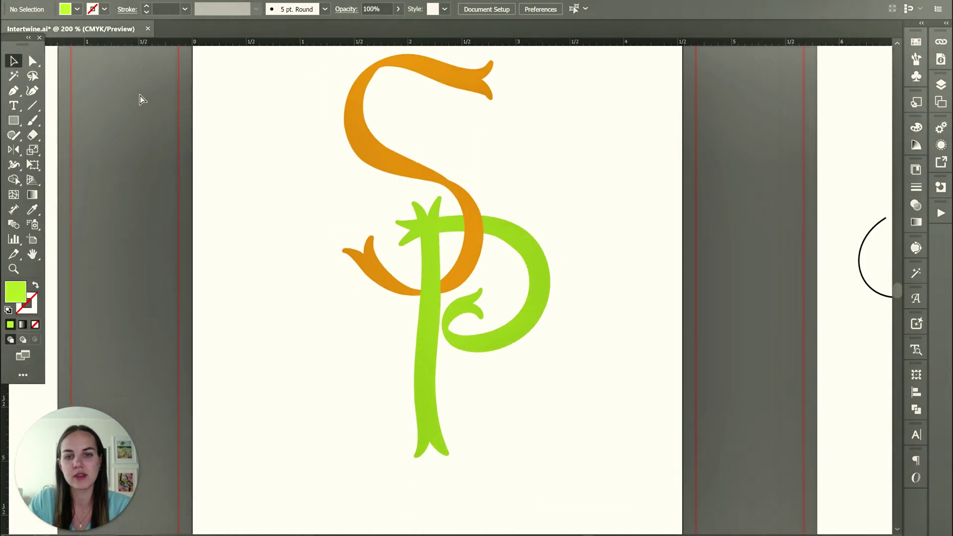
scroll(525, 222, "up", 3)
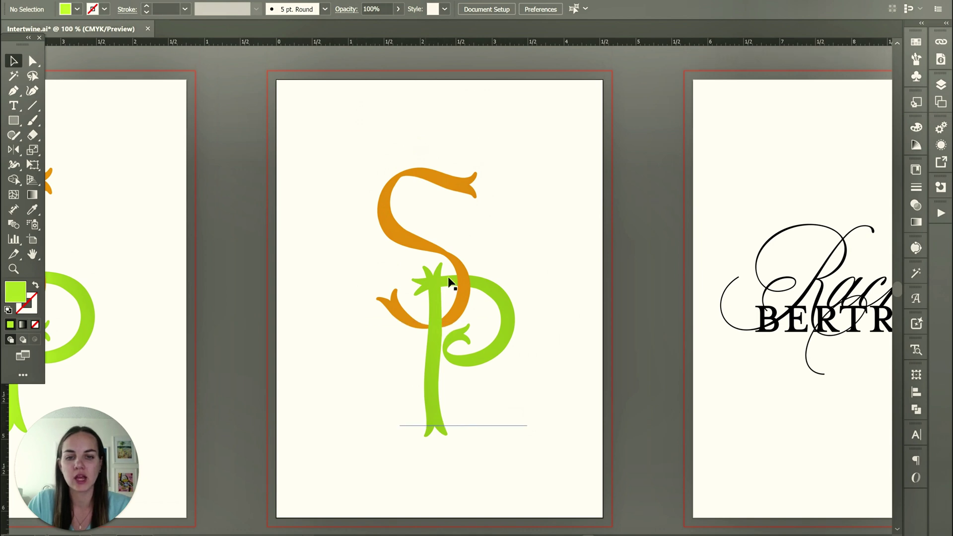
Enter the intertwined monogram and select the P character as text.
left_click(497, 354)
double_click(497, 354)
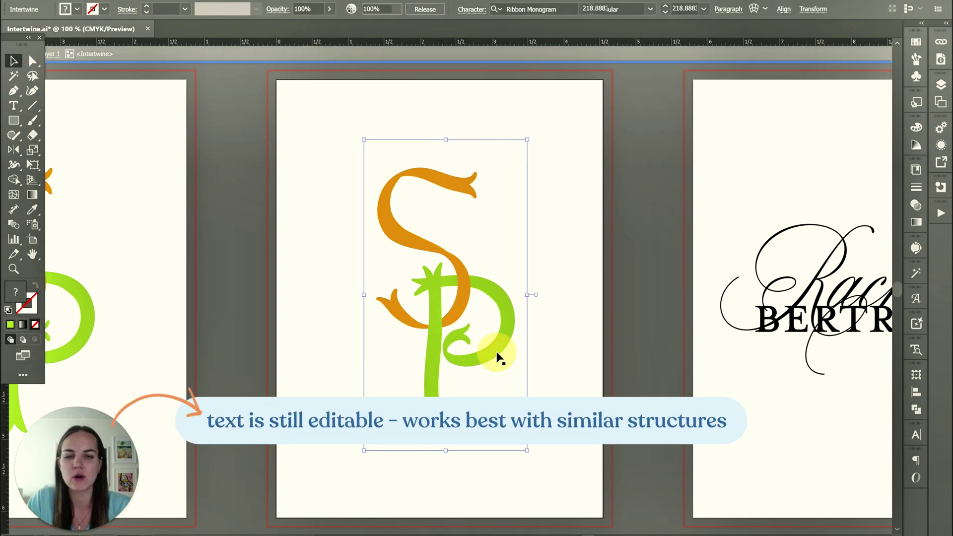
left_click(502, 340)
double_click(501, 339)
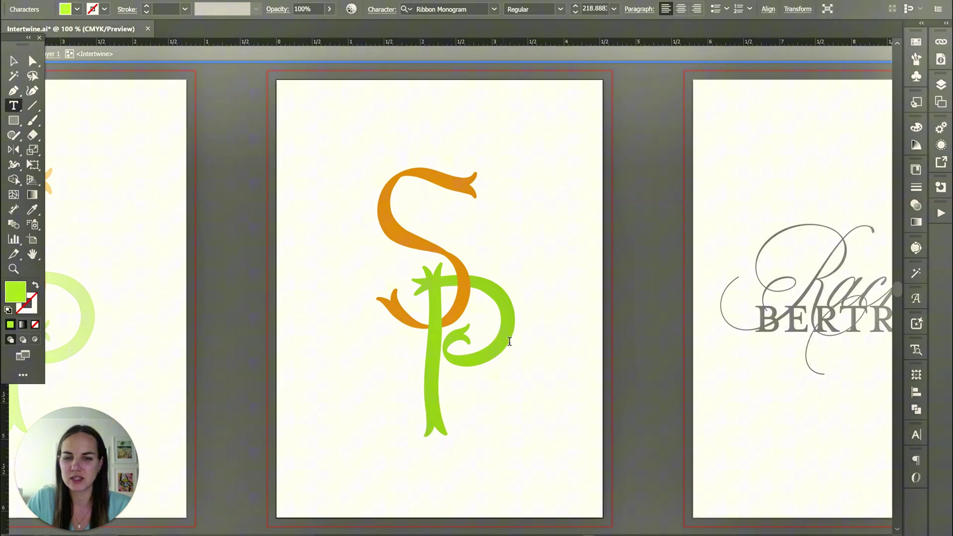
left_click_drag(505, 341, 439, 348)
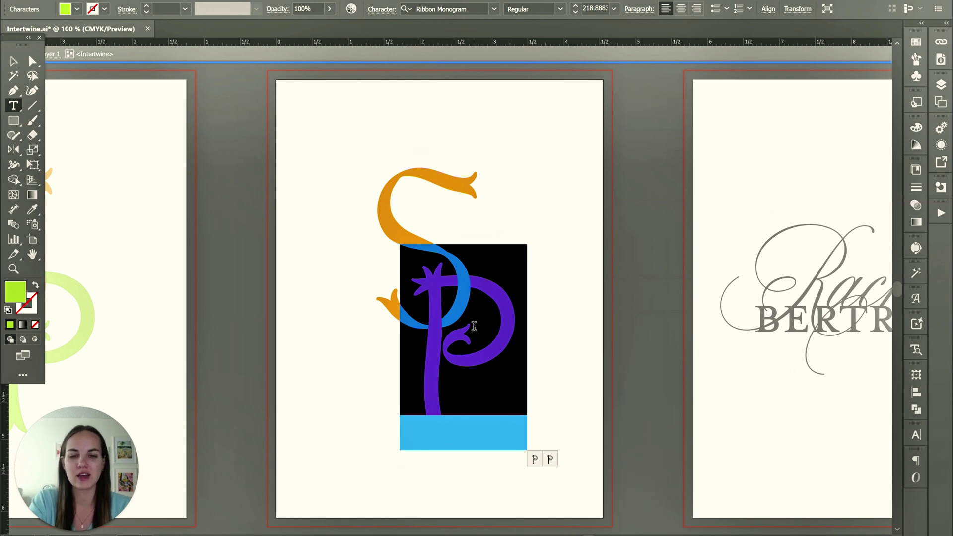
Try retyping the second letter as R, then W, then X.
type("R")
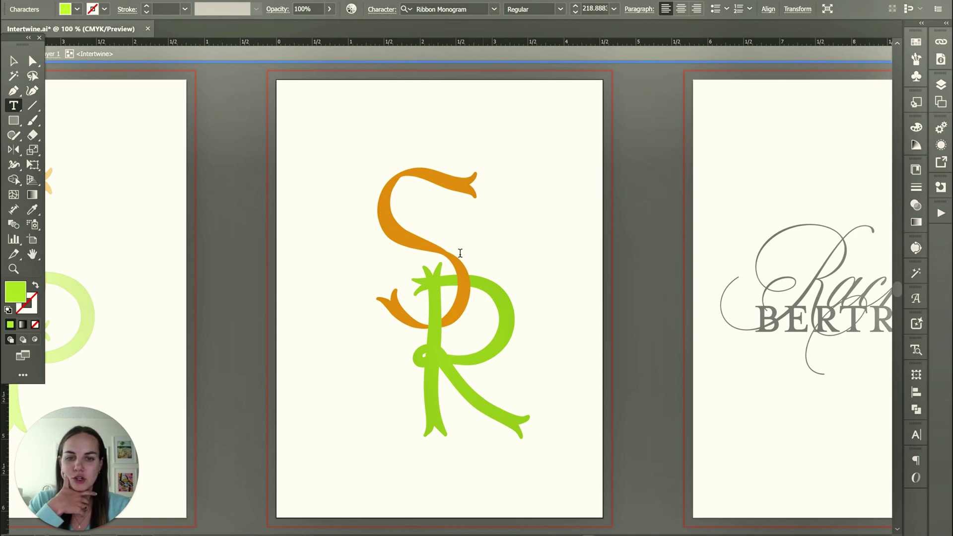
key("BackSpace")
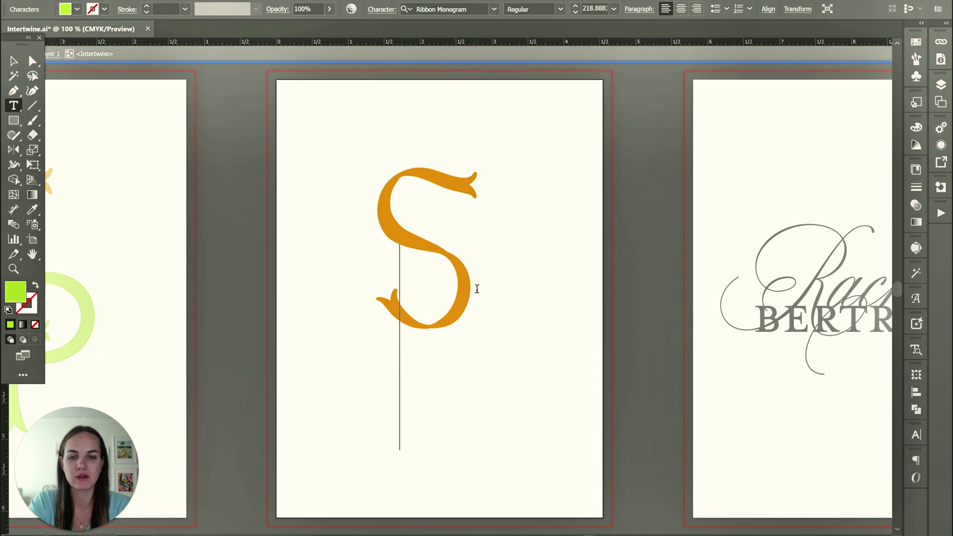
type("W")
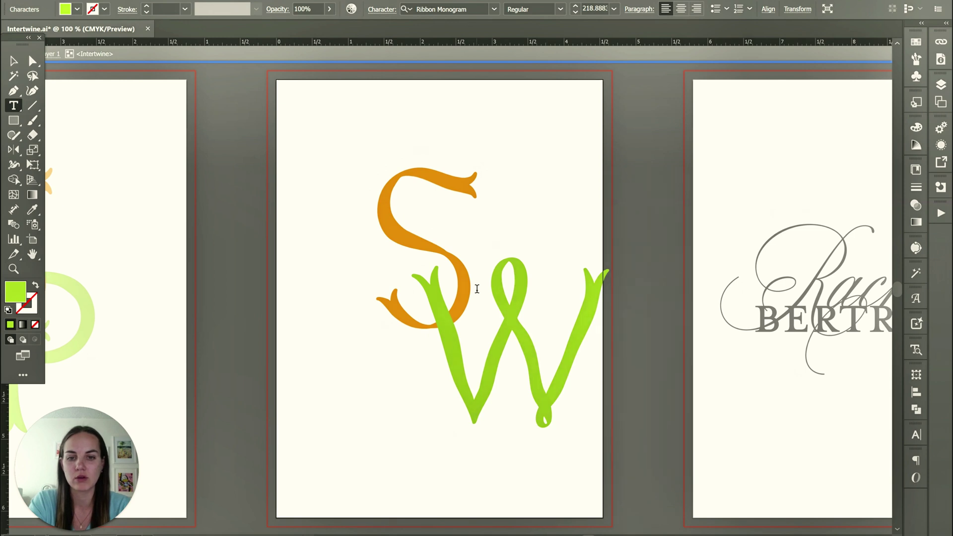
key("BackSpace")
type("X")
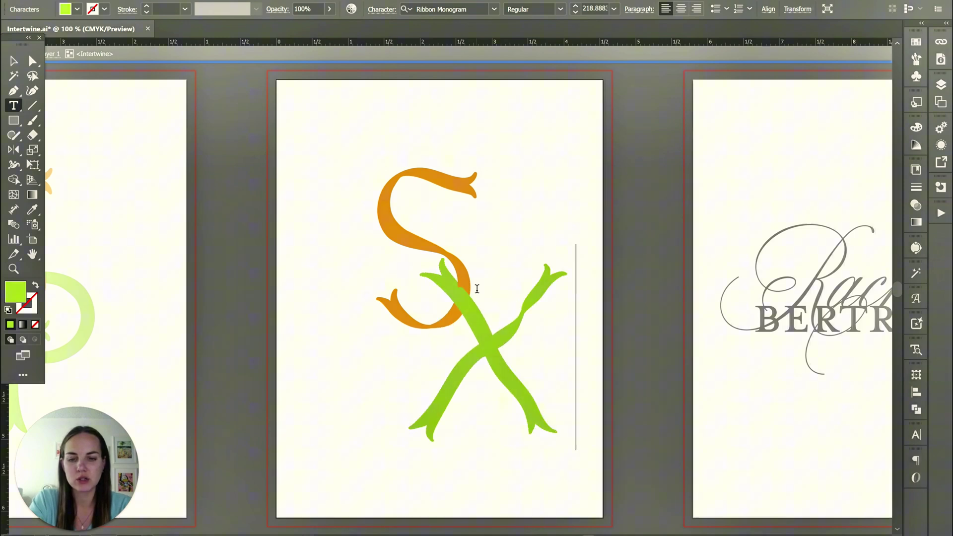
key("Escape")
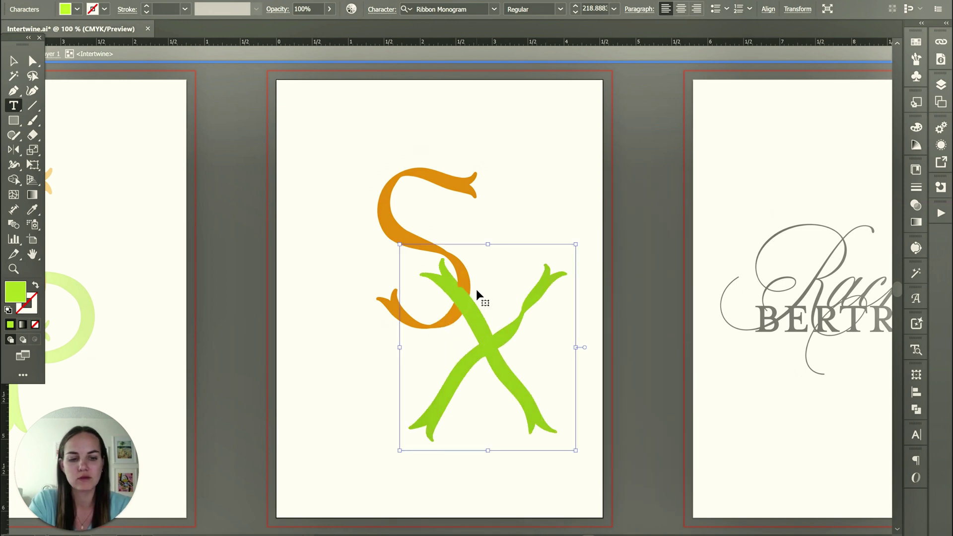
key("ctrl+=")
key("ctrl+=")
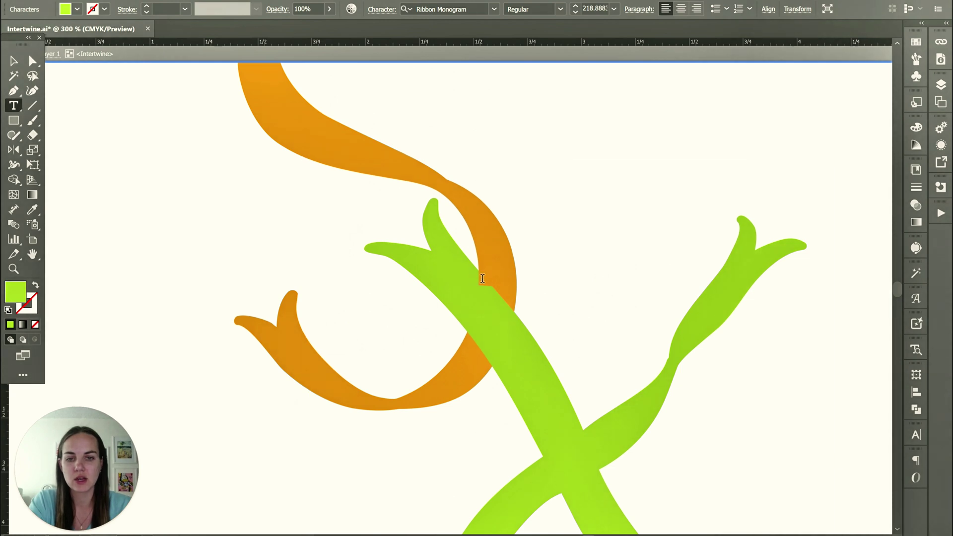
Change the letter back to P and leave the monogram.
key("BackSpace")
type("P")
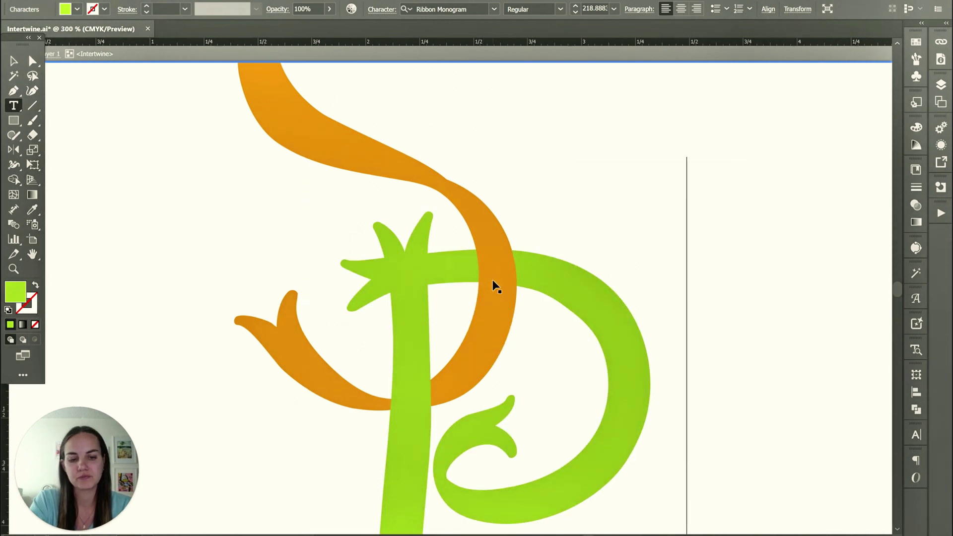
key("Escape")
key("ctrl+minus")
key("ctrl+minus")
key("ctrl+minus")
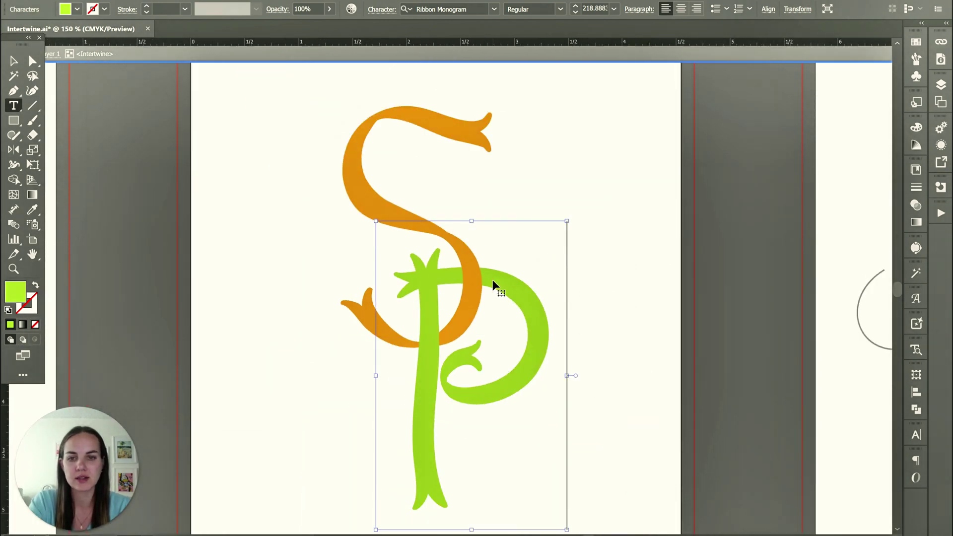
left_click(492, 280)
key("Escape")
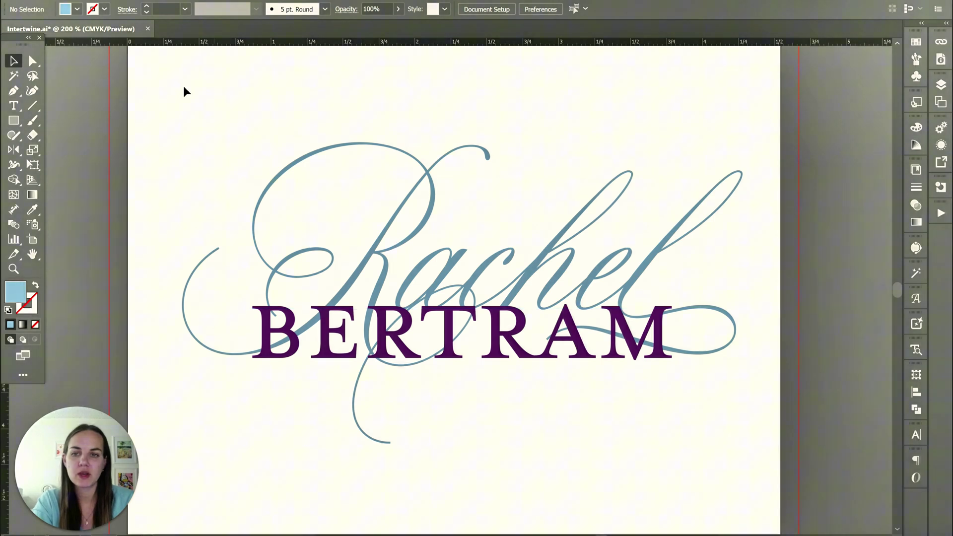
left_click_drag(177, 80, 740, 411)
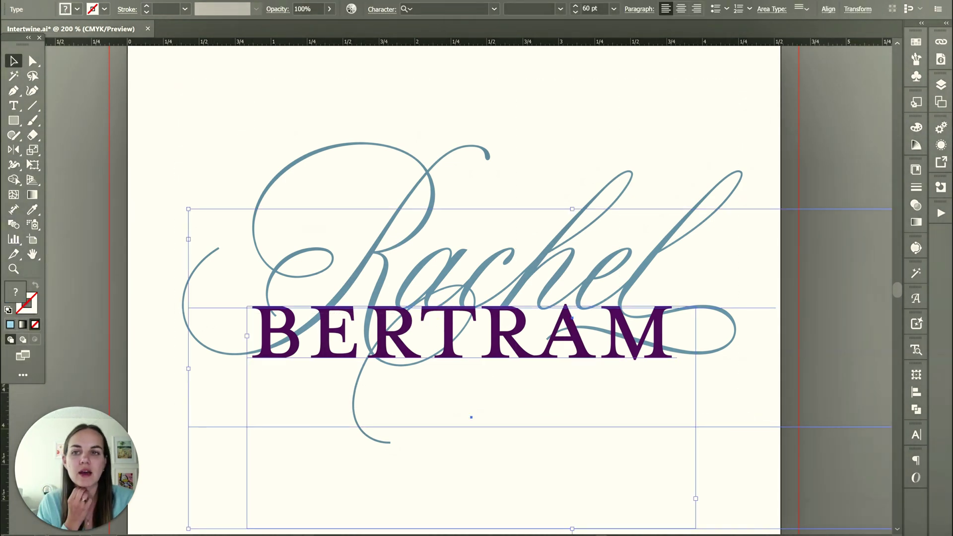
left_click(106, 0)
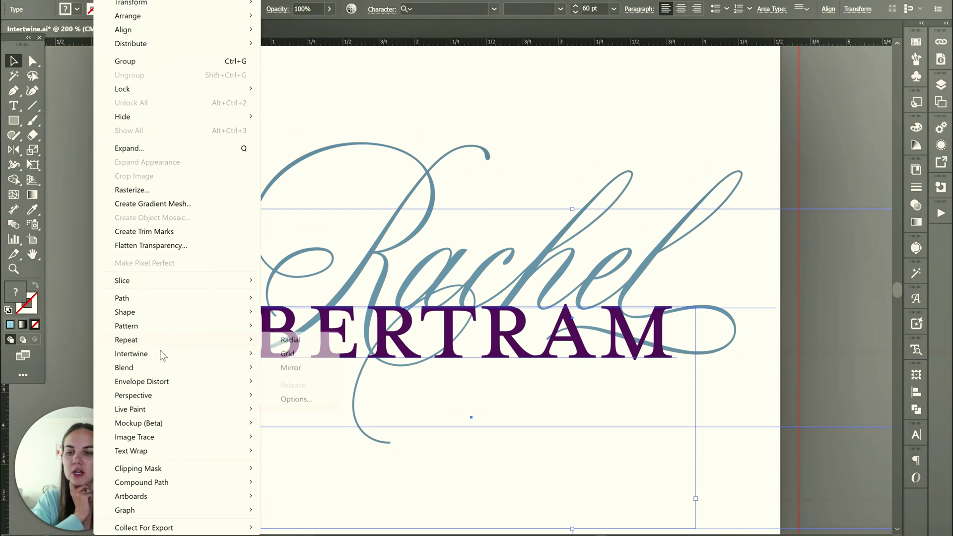
mouse_move(239, 354)
left_click(288, 353)
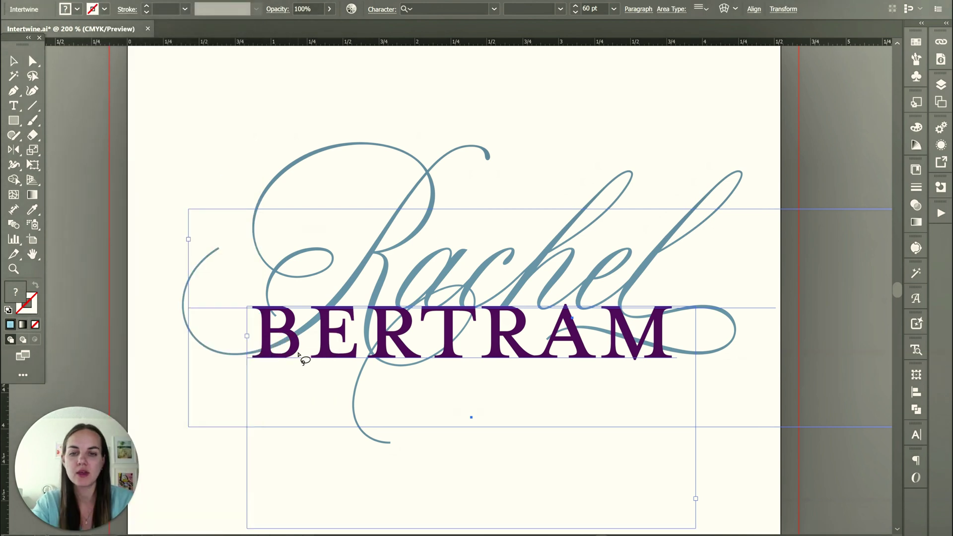
key("ctrl+equal")
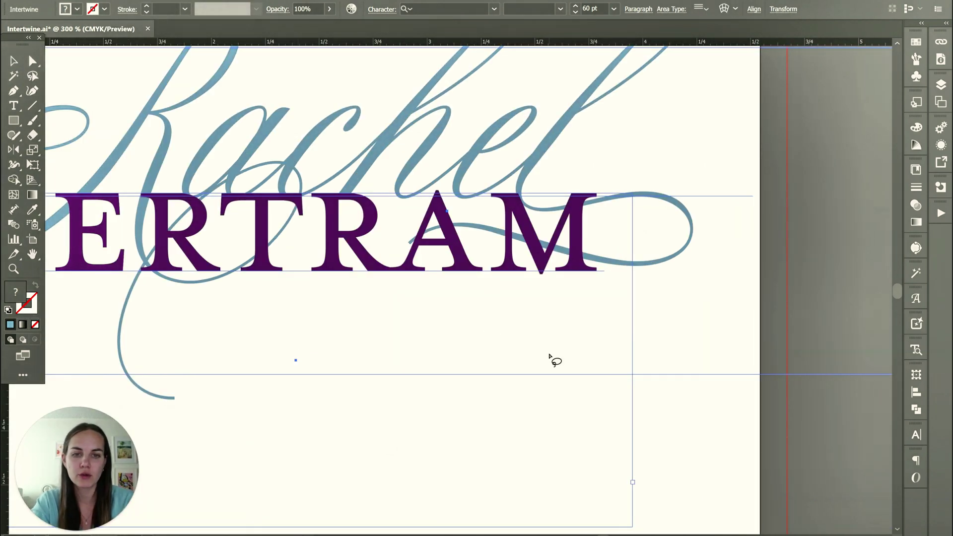
Swap the Rachel swash overlaps at the B, E, R and T crossings.
scroll(548, 359, "left", 5)
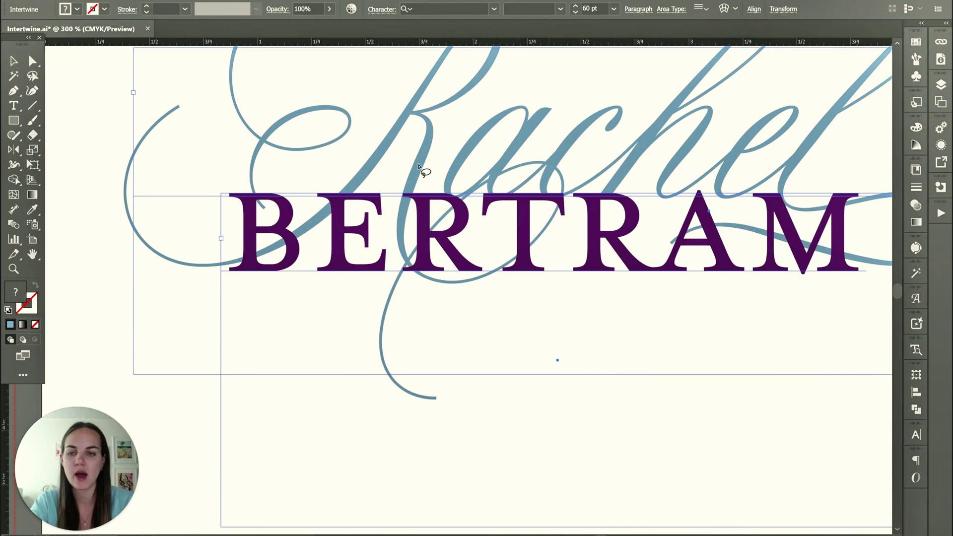
left_click(257, 190)
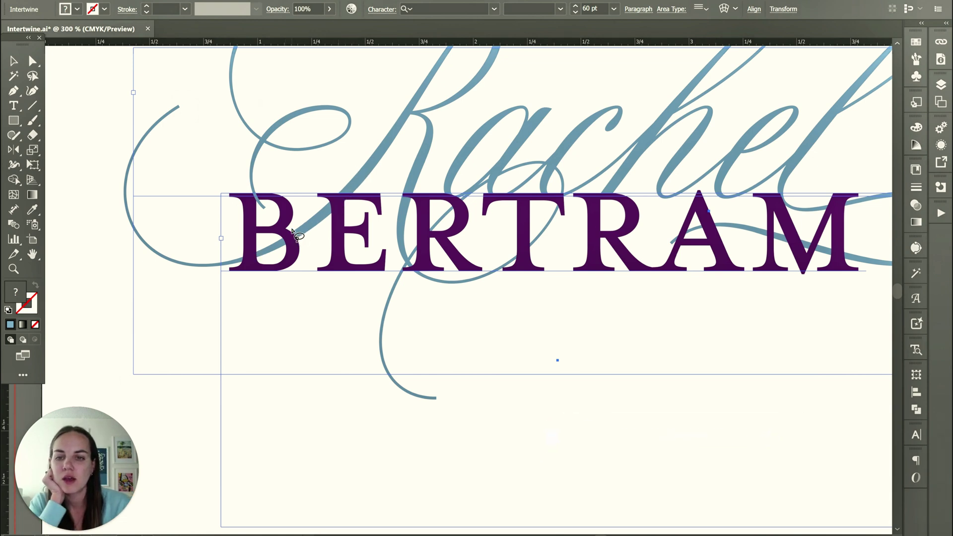
mouse_move(291, 230)
left_mouse_down()
mouse_move(284, 249)
mouse_move(300, 251)
mouse_move(291, 230)
left_mouse_up()
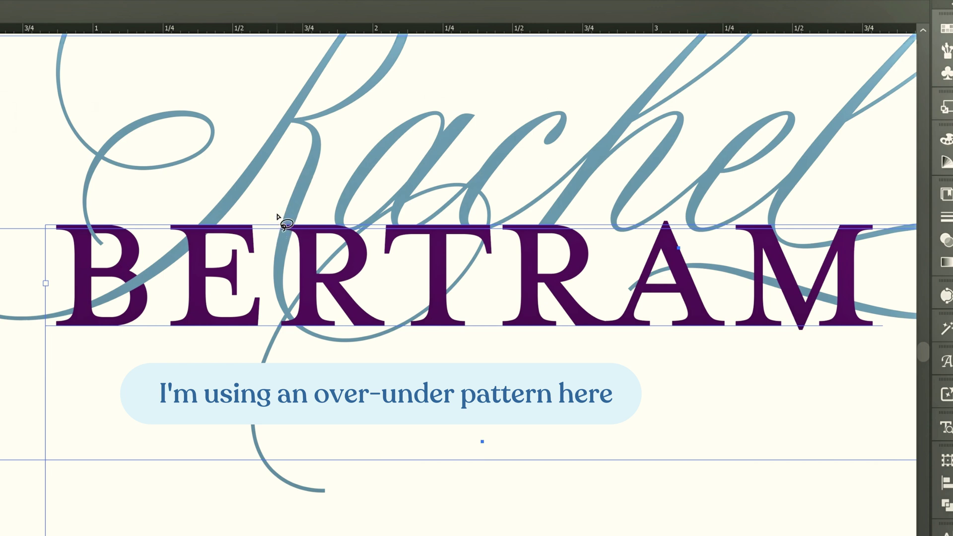
mouse_move(278, 217)
left_mouse_down()
mouse_move(297, 228)
mouse_move(292, 213)
mouse_move(277, 213)
left_mouse_up()
mouse_move(433, 276)
left_mouse_down()
mouse_move(423, 303)
mouse_move(434, 312)
mouse_move(460, 295)
mouse_move(432, 277)
left_mouse_up()
mouse_move(373, 244)
left_mouse_down()
mouse_move(339, 233)
mouse_move(358, 248)
mouse_move(366, 231)
mouse_move(370, 241)
left_mouse_up()
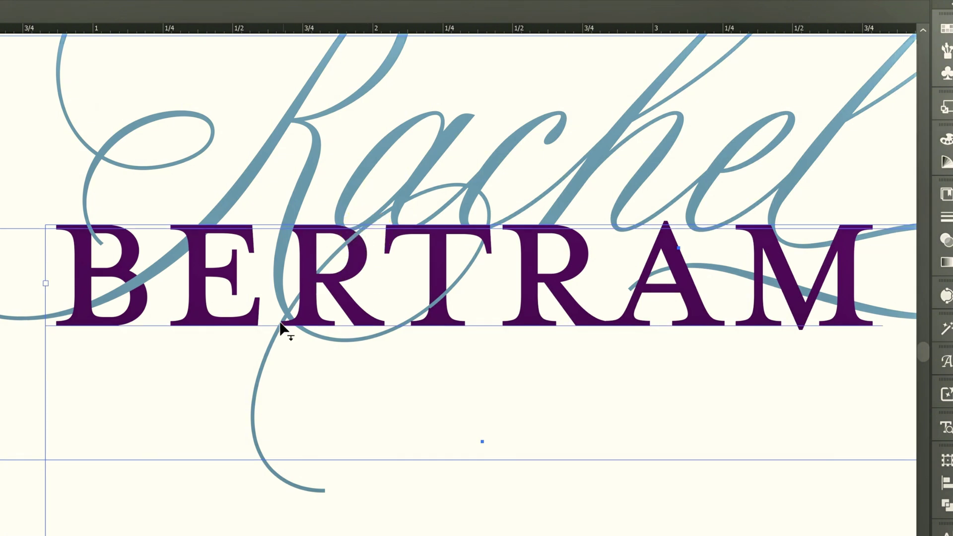
mouse_move(273, 321)
left_mouse_down()
mouse_move(294, 319)
mouse_move(274, 321)
left_mouse_up()
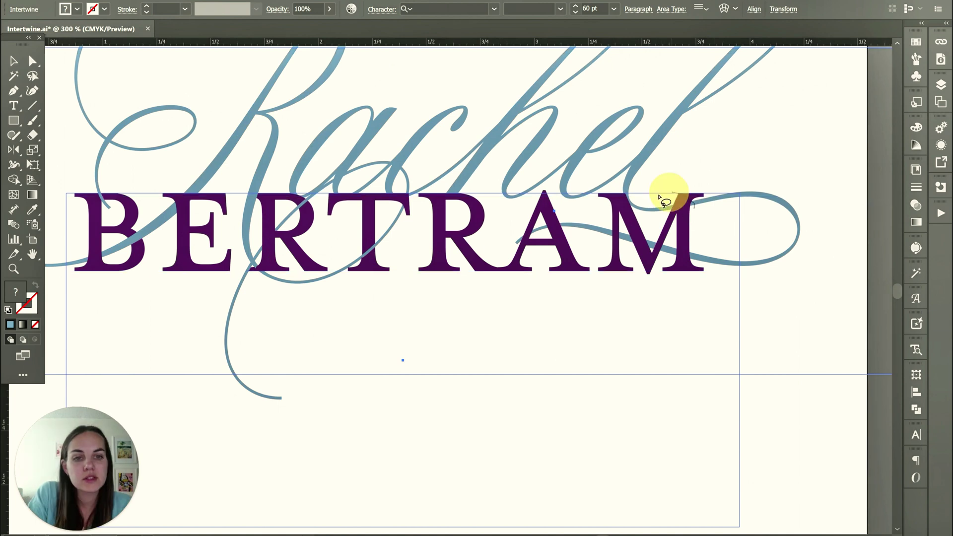
Swap the swash crossings at the M and the A's left leg, then select the object.
left_click(693, 211)
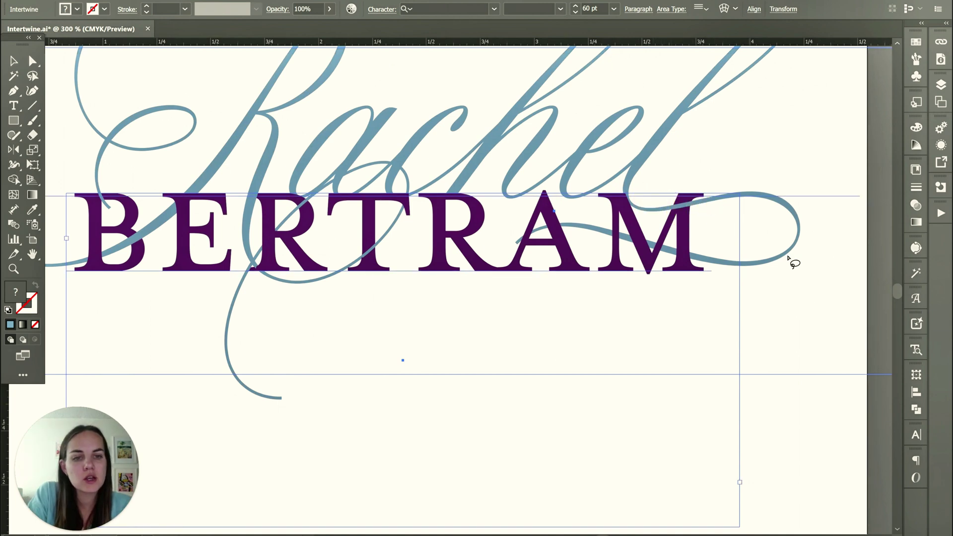
mouse_move(655, 238)
left_mouse_down()
mouse_move(659, 255)
mouse_move(660, 234)
mouse_move(649, 243)
mouse_move(610, 228)
mouse_move(615, 240)
mouse_move(618, 230)
left_mouse_up()
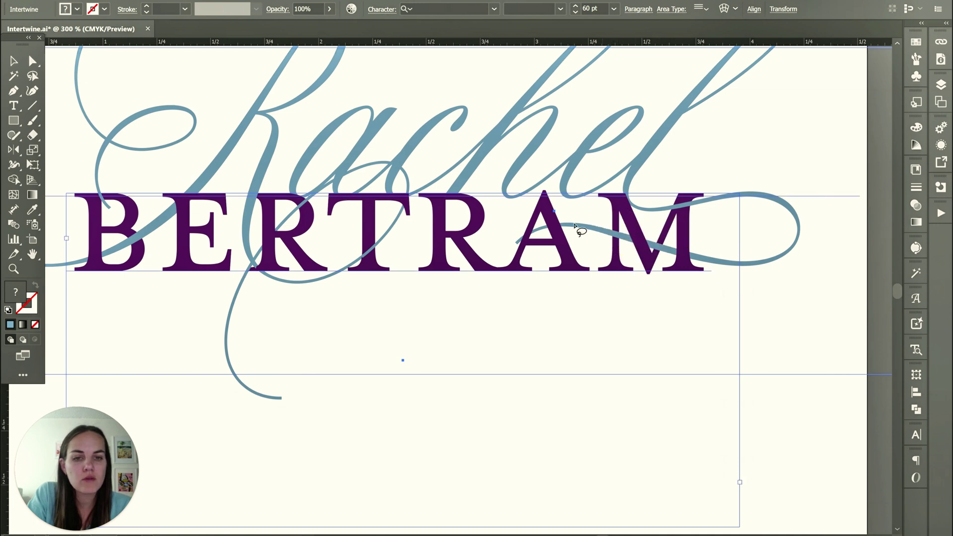
mouse_move(520, 232)
left_mouse_down()
mouse_move(531, 240)
mouse_move(527, 224)
mouse_move(520, 232)
left_mouse_up()
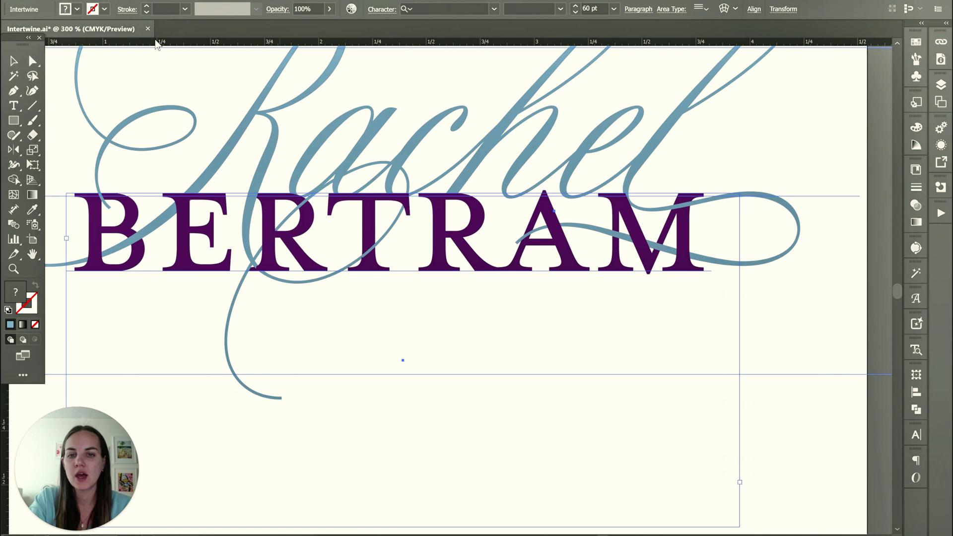
left_click(14, 61)
left_click(94, 92)
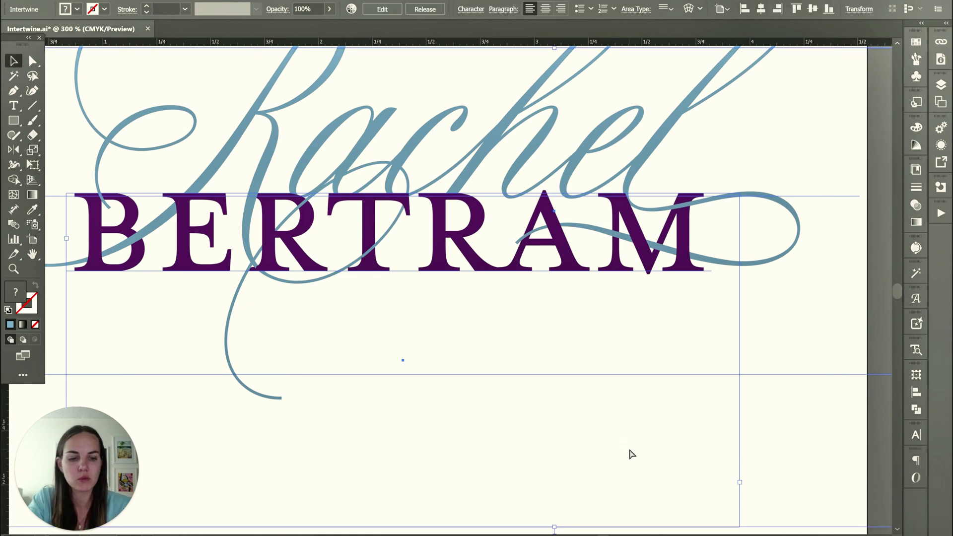
key("ctrl+minus")
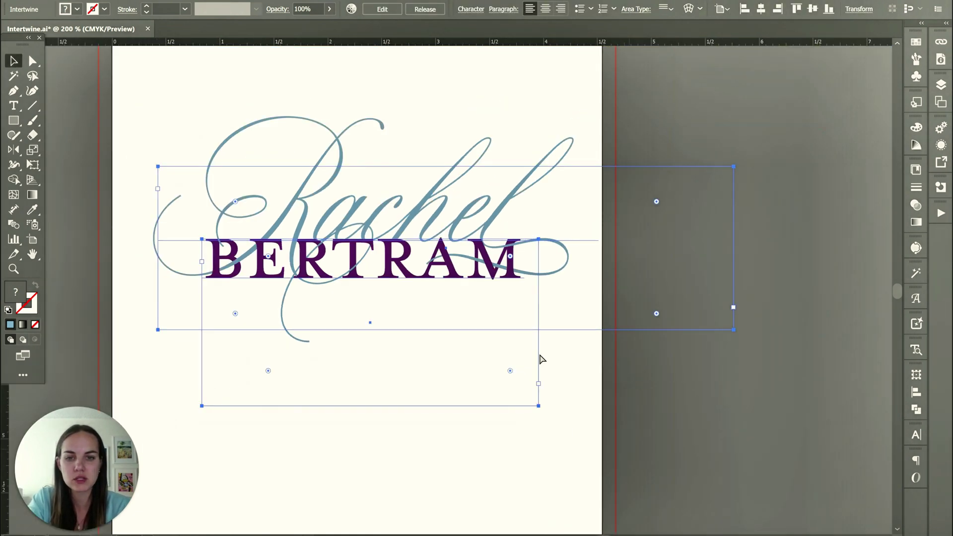
key("ctrl+minus")
left_click(763, 101)
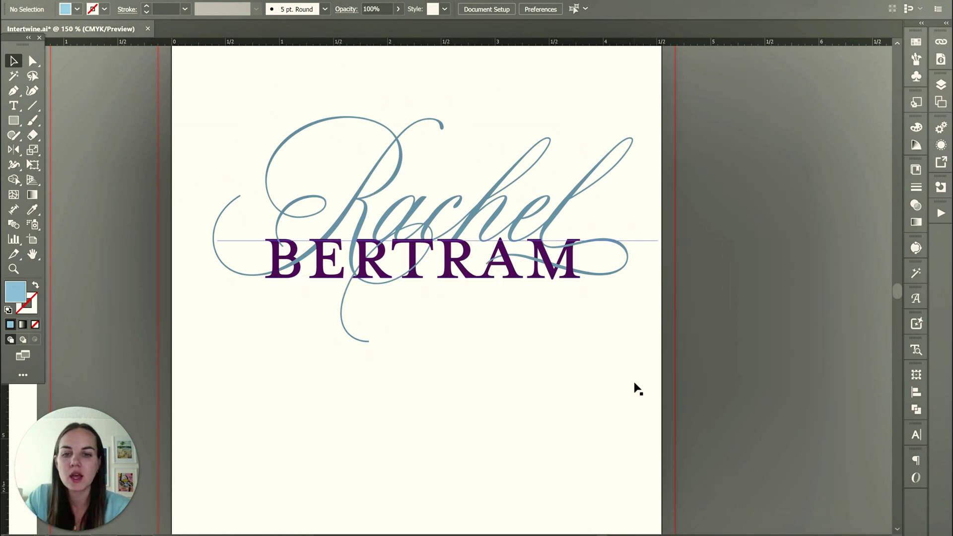
scroll(574, 346, "left", 5)
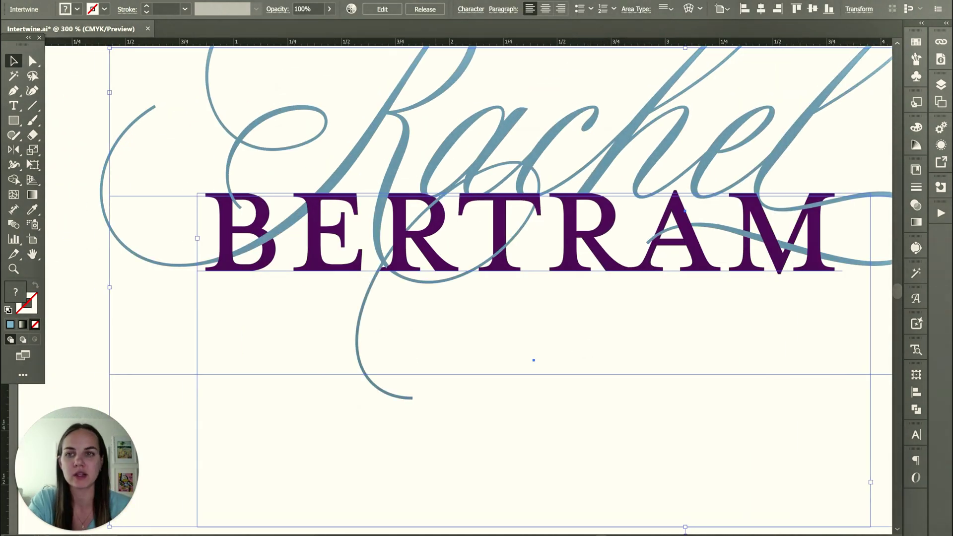
Reopen the intertwine and swap the overlaps at the E's top and the B's lower left.
left_click(108, 1)
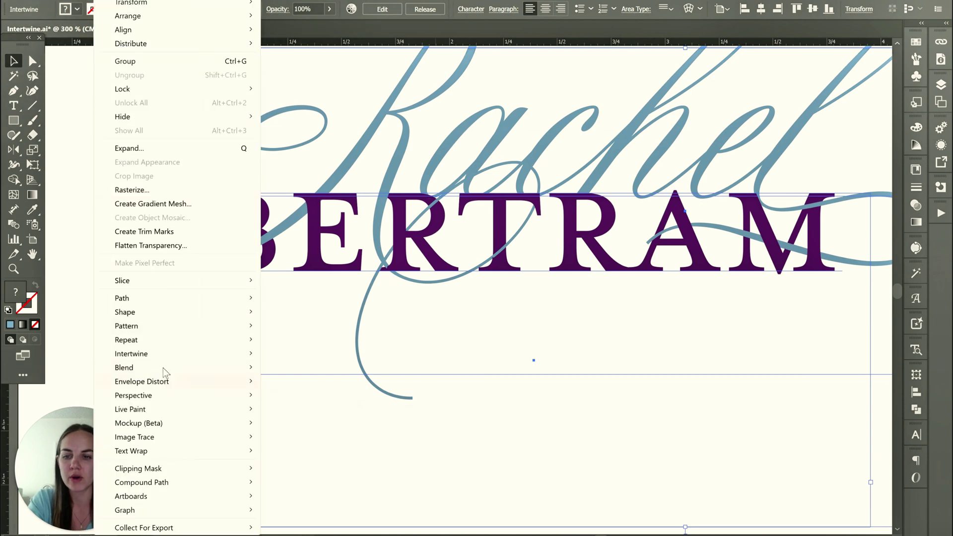
mouse_move(162, 358)
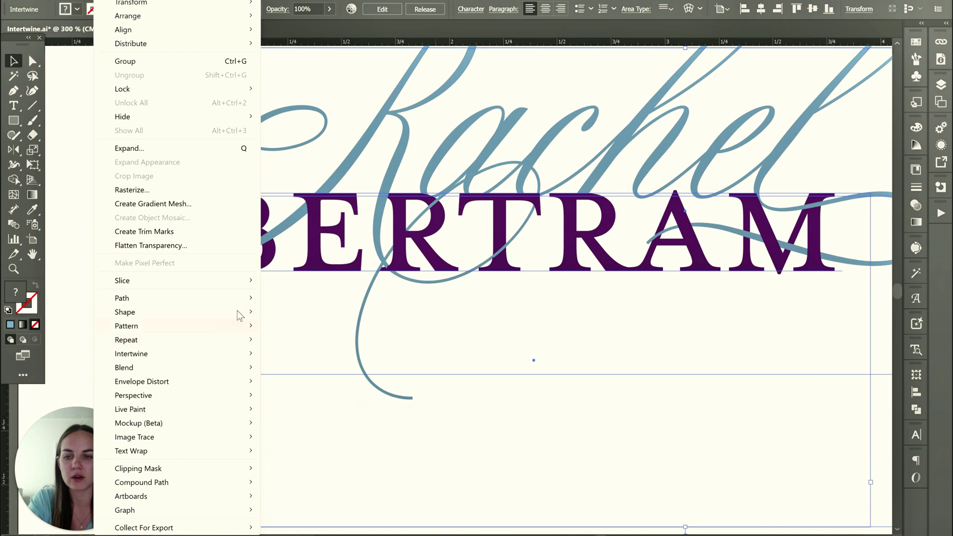
mouse_move(243, 355)
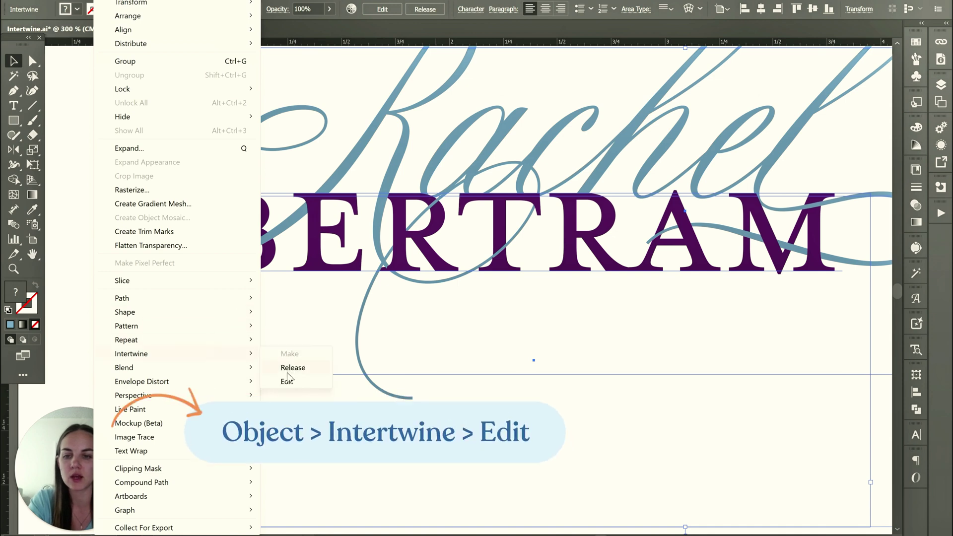
left_click(287, 381)
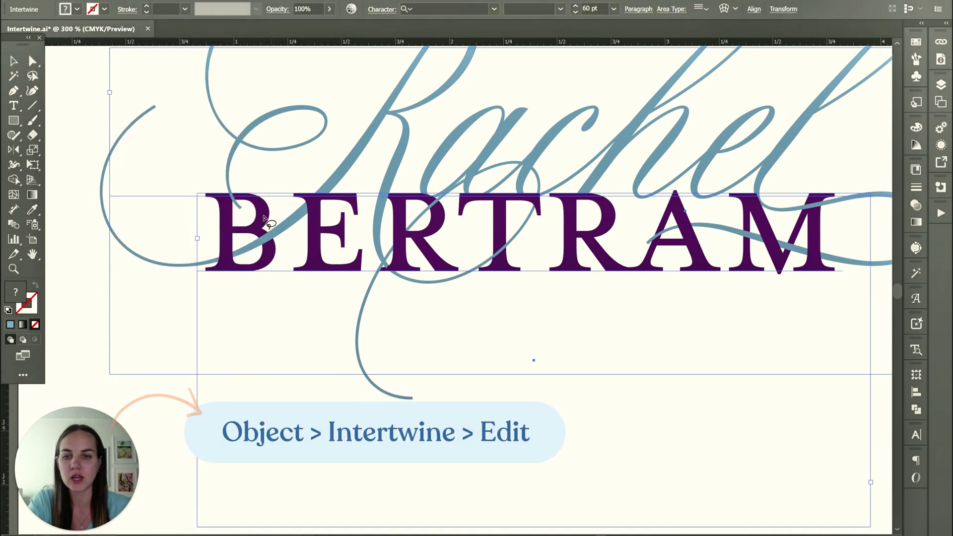
mouse_move(305, 181)
left_mouse_down()
mouse_move(297, 214)
mouse_move(317, 219)
mouse_move(331, 206)
mouse_move(304, 187)
left_mouse_up()
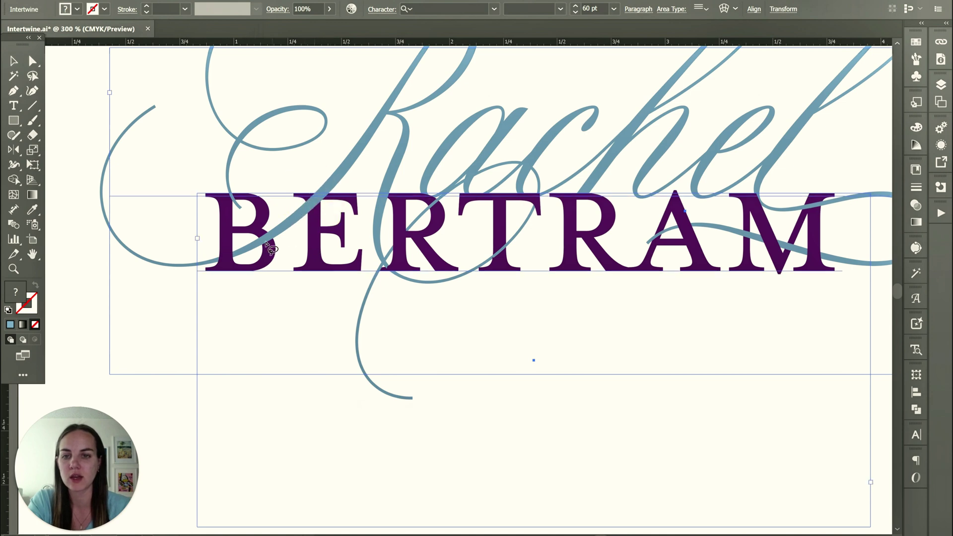
mouse_move(248, 246)
left_mouse_down()
mouse_move(259, 251)
mouse_move(215, 264)
mouse_move(244, 249)
left_mouse_up()
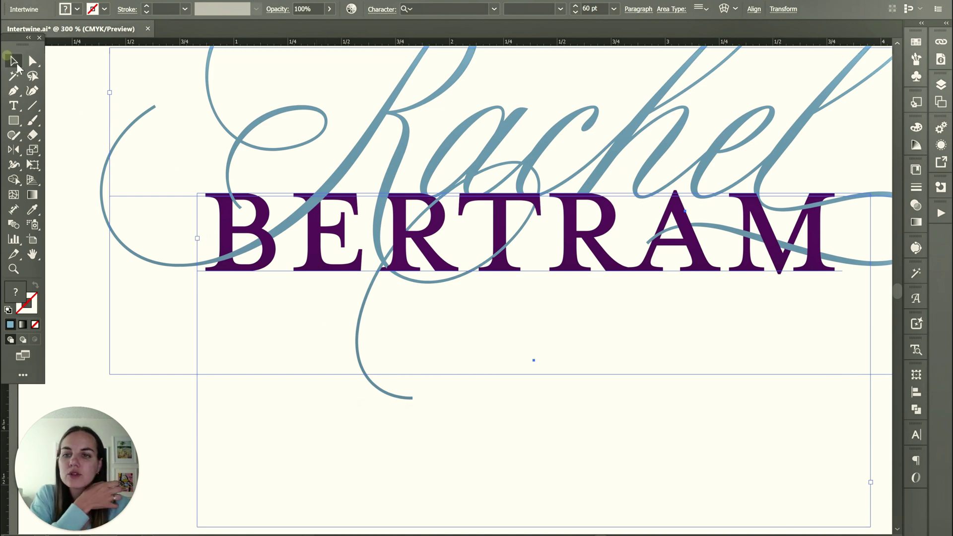
left_click(13, 60)
key("ctrl+minus")
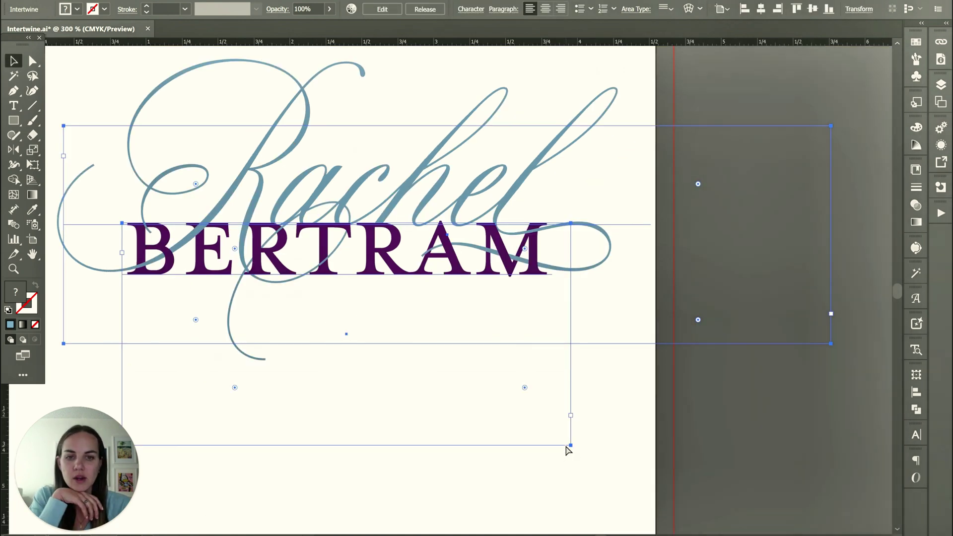
key("ctrl+minus")
left_click(677, 149)
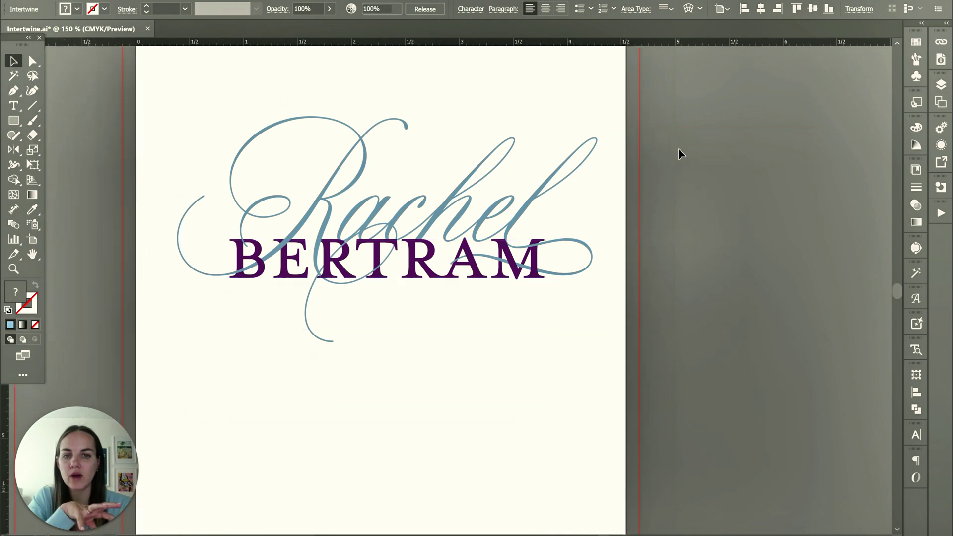
left_click(449, 225)
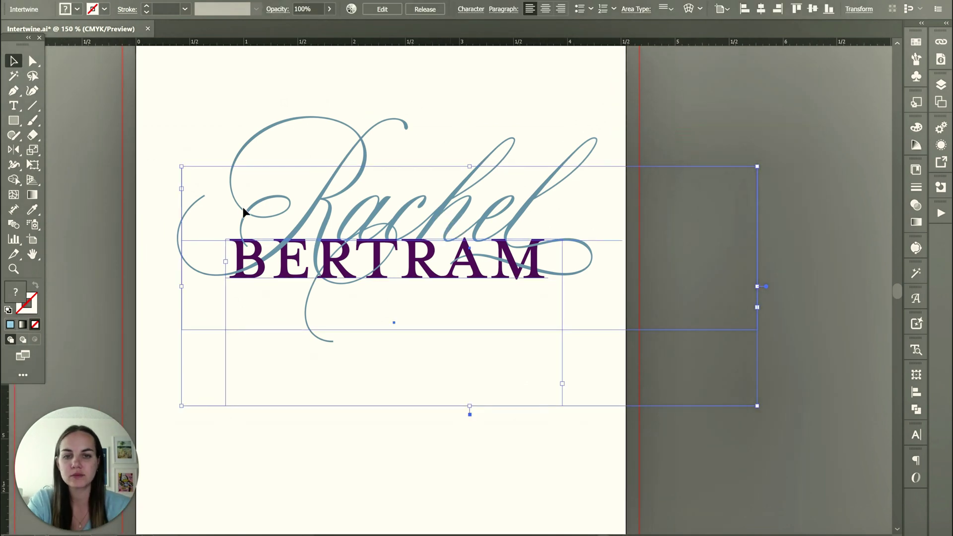
left_click(734, 118)
key("ctrl+minus")
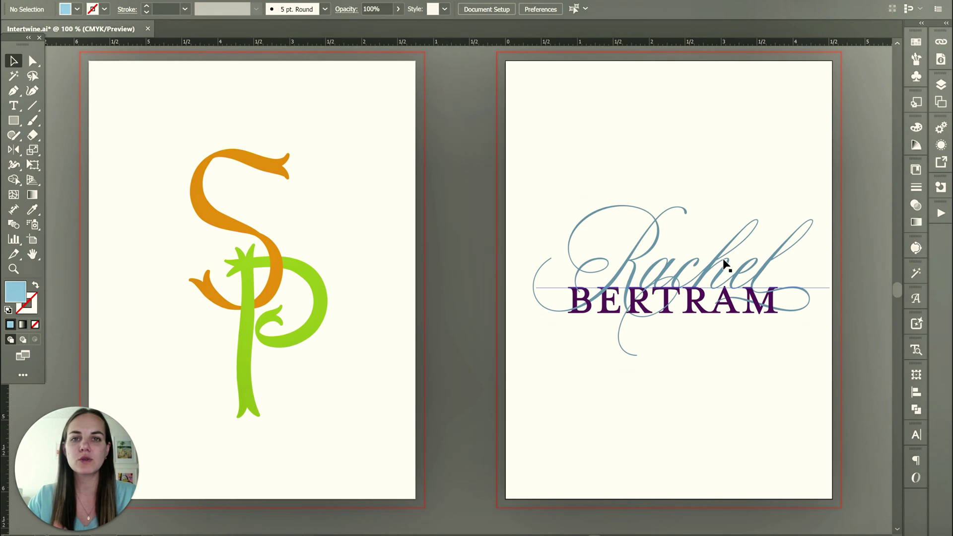